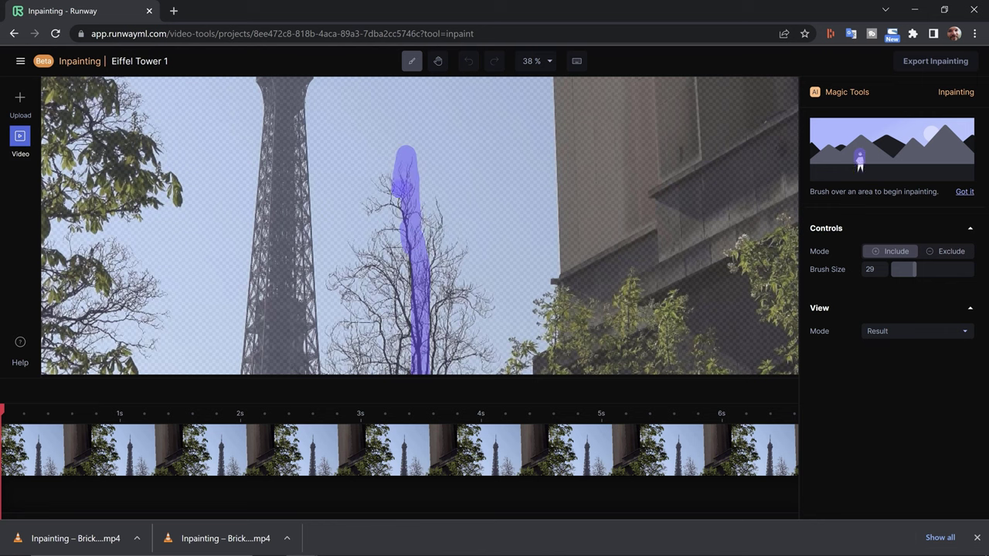
# Step: Mark the tree in the intro clip for removal
pyautogui.moveTo(404, 155)
pyautogui.mouseDown()
pyautogui.moveTo(416, 224)
pyautogui.moveTo(453, 251)
pyautogui.moveTo(371, 263)
pyautogui.moveTo(408, 370)
pyautogui.moveTo(355, 300)
pyautogui.moveTo(351, 331)
pyautogui.moveTo(331, 352)
pyautogui.moveTo(427, 367)
pyautogui.moveTo(458, 309)
pyautogui.moveTo(454, 348)
pyautogui.moveTo(475, 362)
pyautogui.mouseUp()
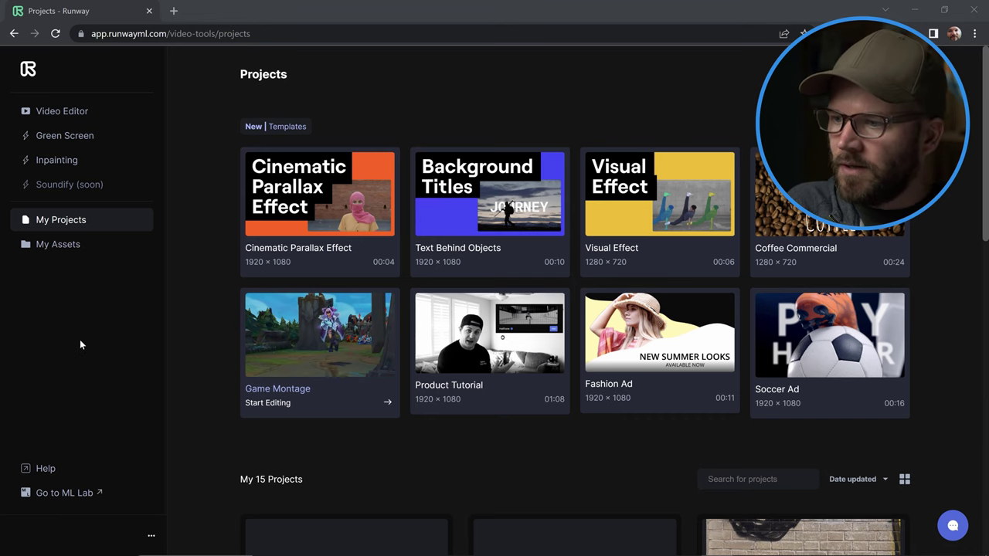
# Step: Start a new Inpainting project and load the Graffiti.MP4 clip from the video assets
pyautogui.click(56, 162)
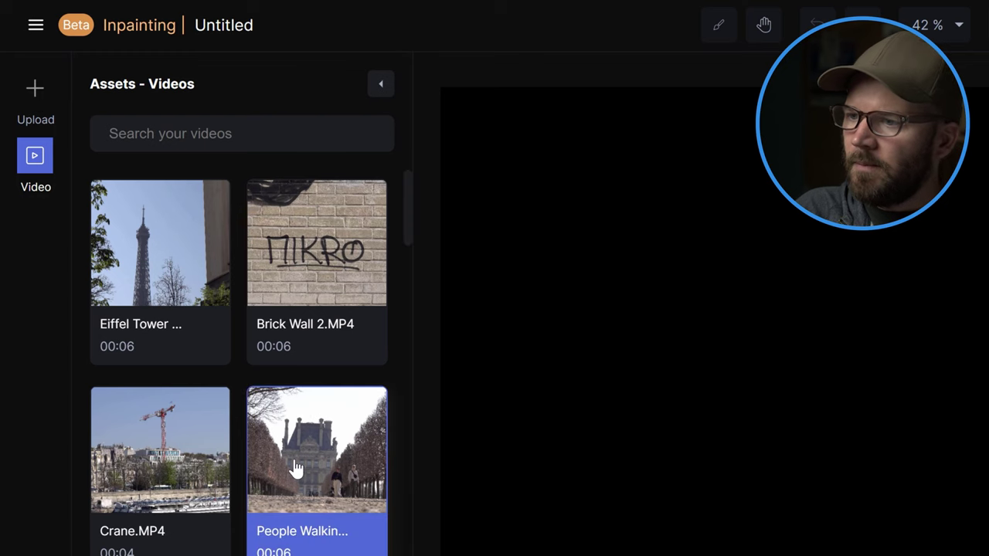
pyautogui.scroll(-2, 293, 448)
pyautogui.scroll(-3, 293, 467)
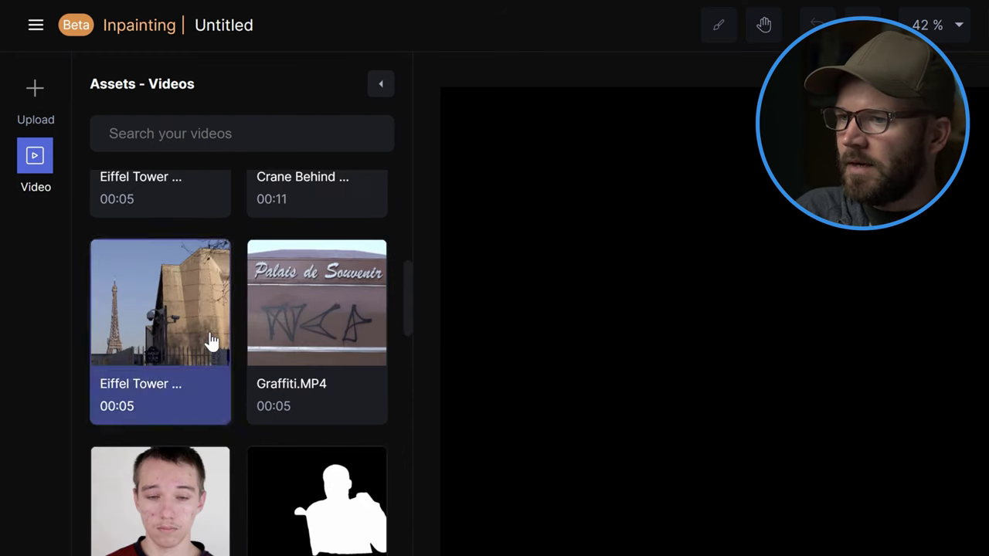
pyautogui.moveTo(315, 295); pyautogui.dragTo(711, 310)
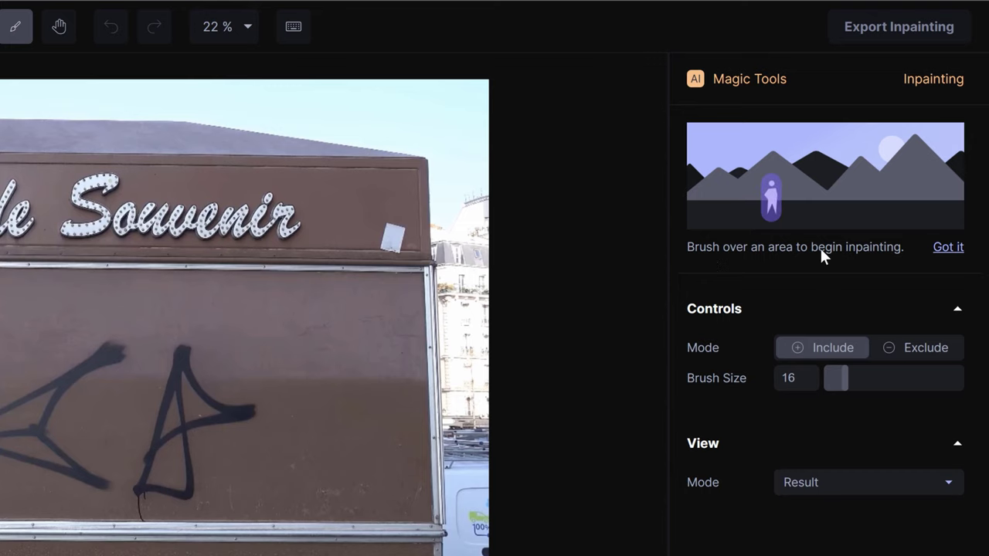
# Step: Dismiss the inpainting tip and set the brush size to 100, reviewing the View Mode options
pyautogui.click(947, 248)
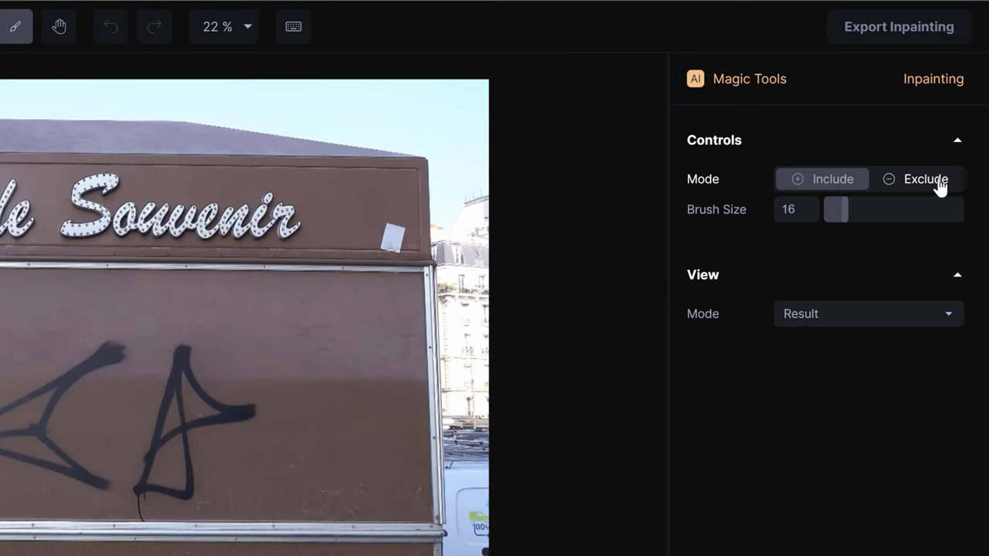
pyautogui.moveTo(845, 208); pyautogui.dragTo(966, 207)
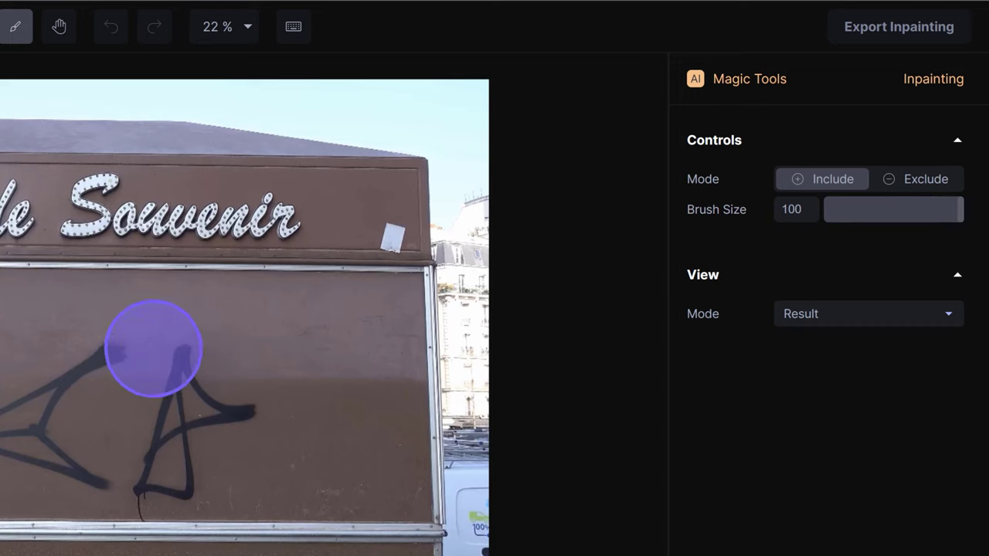
pyautogui.click(868, 321)
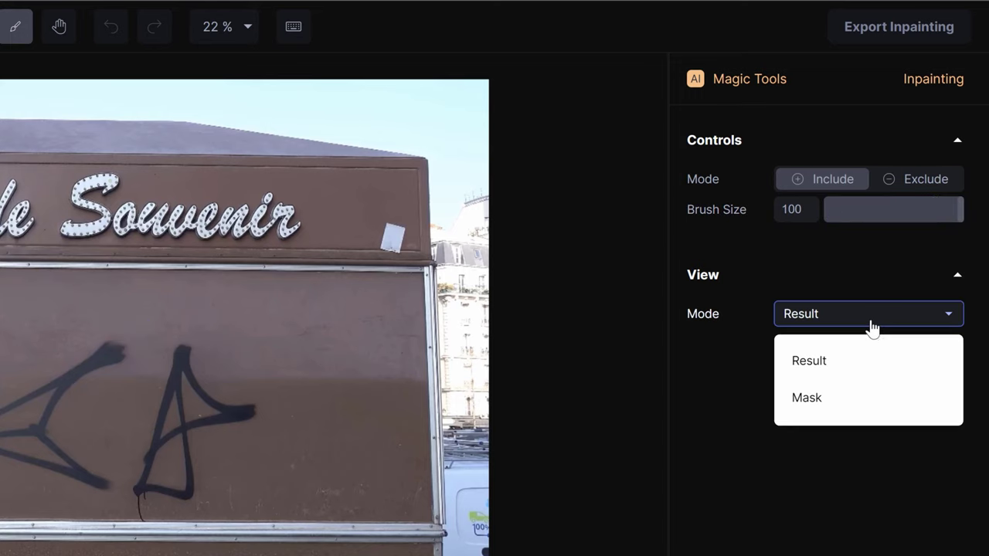
pyautogui.click(726, 358)
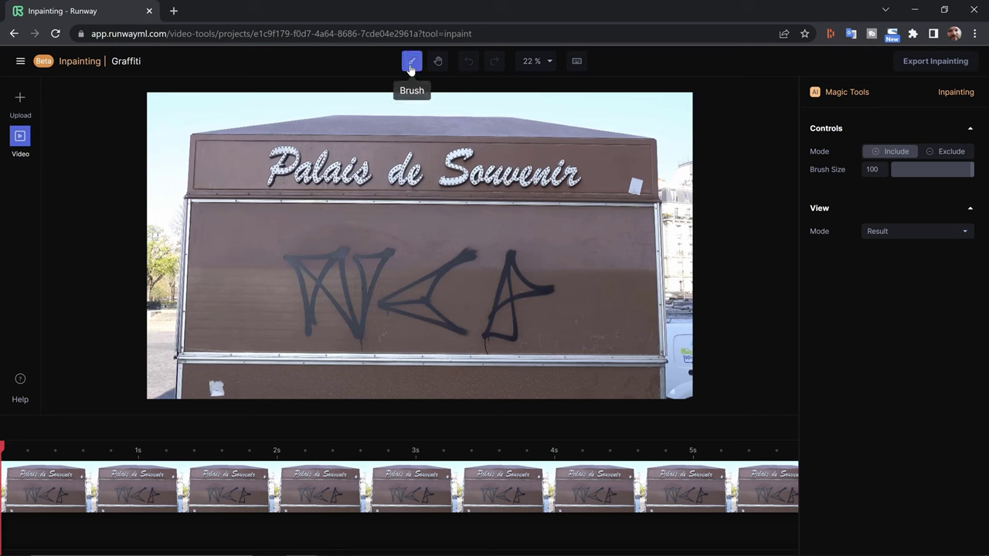
# Step: Check the keyboard shortcuts, then brush out the black graffiti on the Palais de Souvenir panel
pyautogui.click(576, 61)
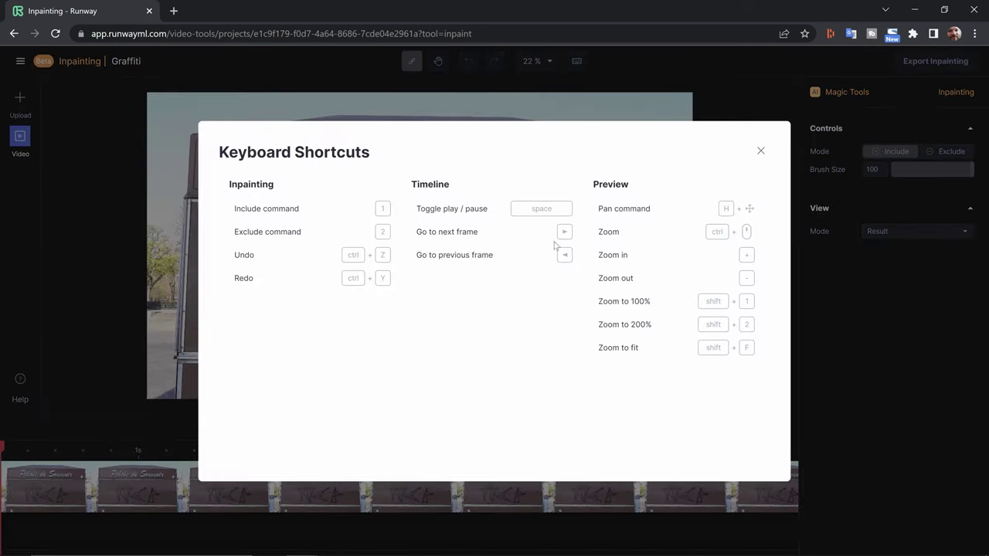
pyautogui.click(761, 151)
pyautogui.moveTo(537, 270)
pyautogui.mouseDown()
pyautogui.moveTo(319, 268)
pyautogui.moveTo(292, 281)
pyautogui.moveTo(303, 316)
pyautogui.moveTo(349, 321)
pyautogui.moveTo(499, 324)
pyautogui.moveTo(537, 293)
pyautogui.mouseUp()
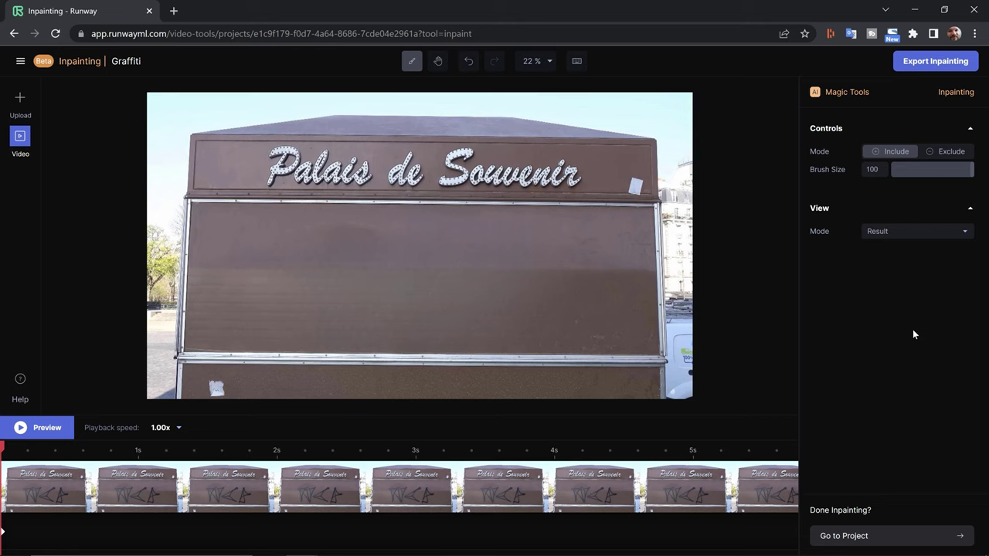
# Step: Preview the cleaned clip and export it as 'Inpainting – Graffiti 4K', a 4K MP4
pyautogui.press('space')
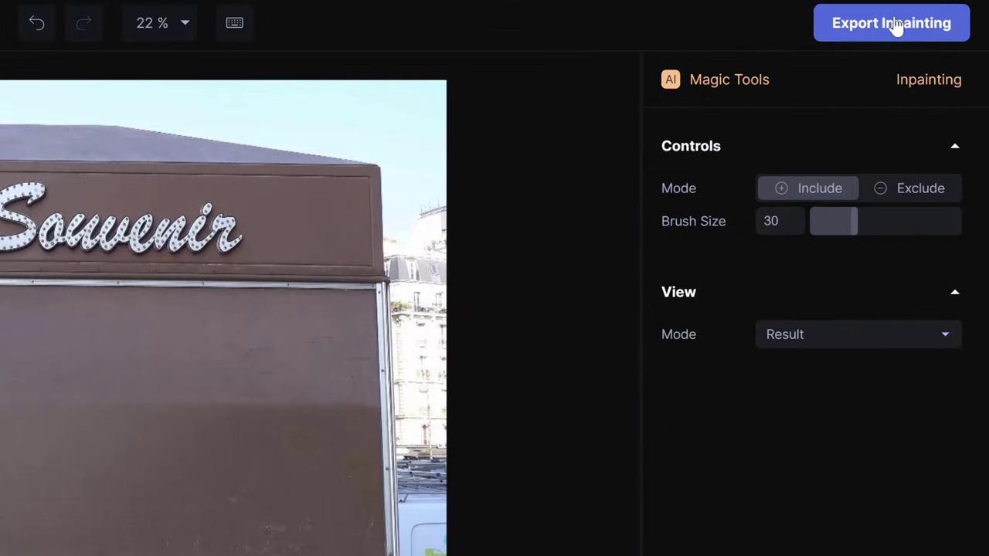
pyautogui.click(942, 29)
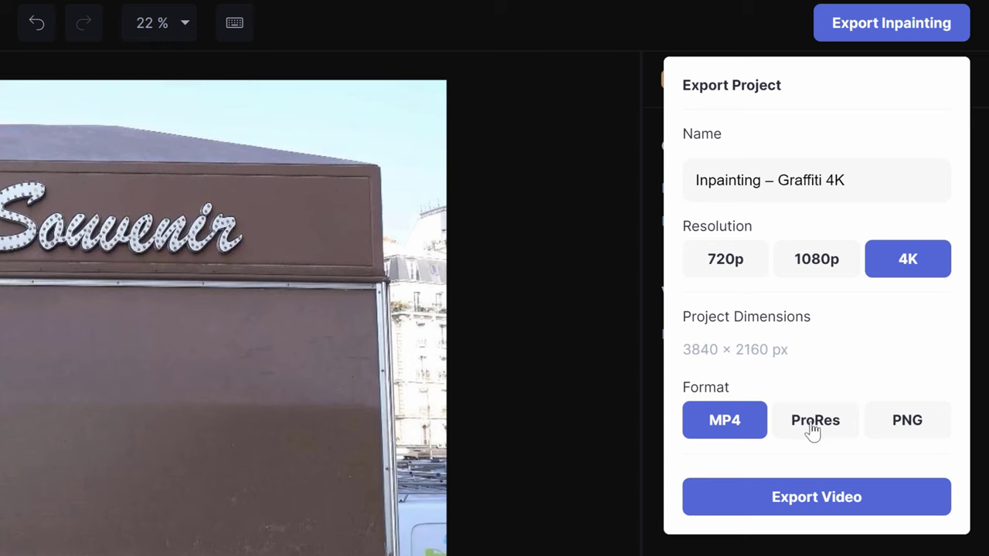
pyautogui.click(808, 494)
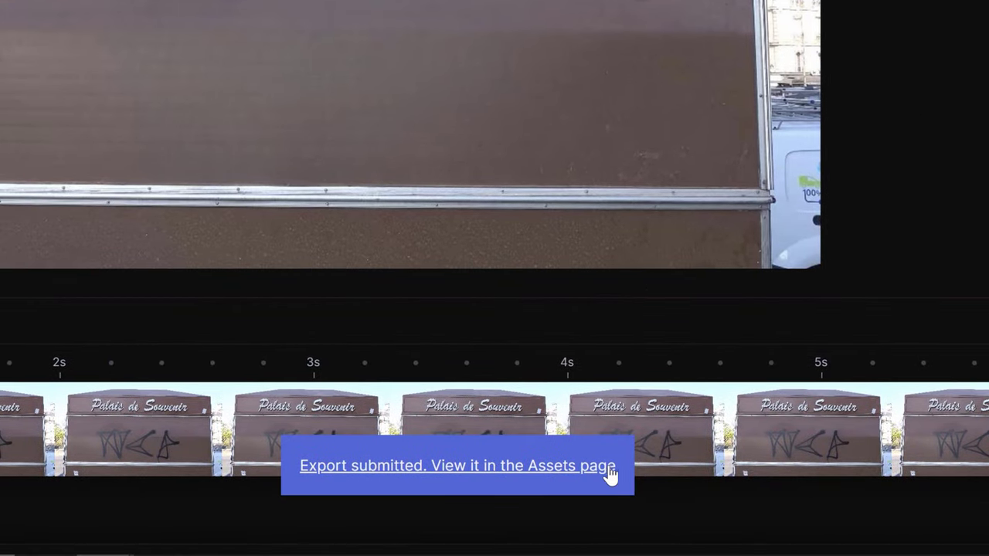
# Step: Go to Assets, play the 'Inpainting – Graffiti 4K' export and download its MP4
pyautogui.click(20, 60)
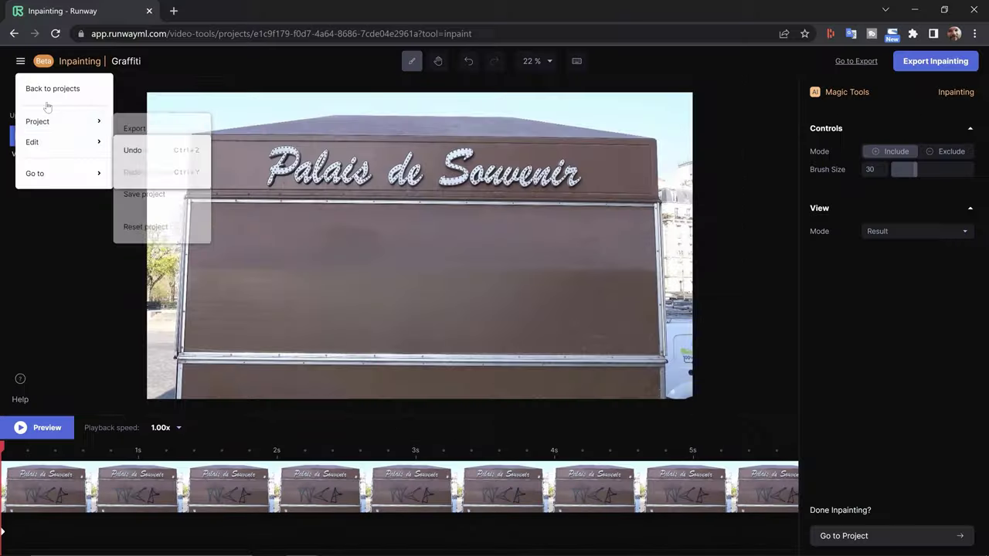
pyautogui.moveTo(57, 183)
pyautogui.click(135, 183)
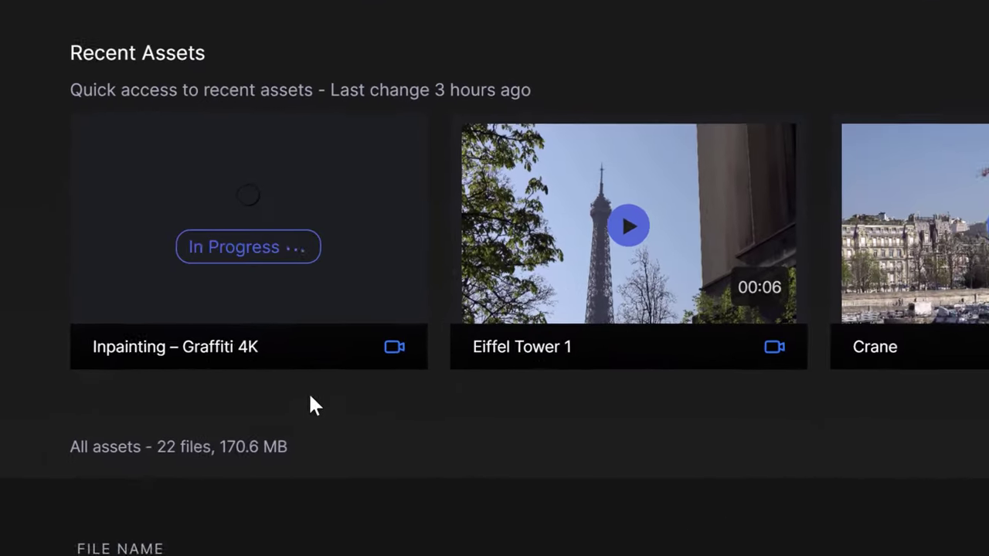
pyautogui.moveTo(342, 266)
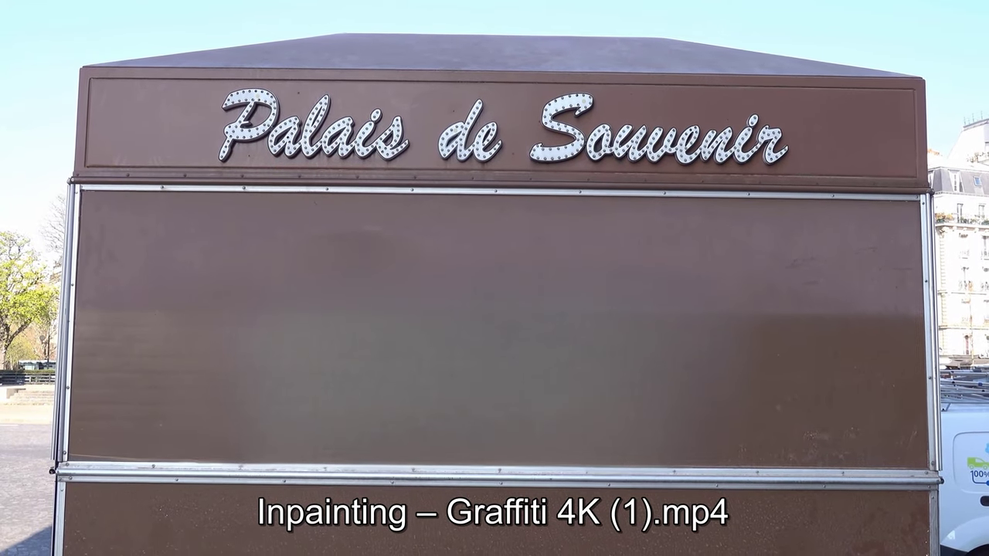
pyautogui.moveTo(882, 257)
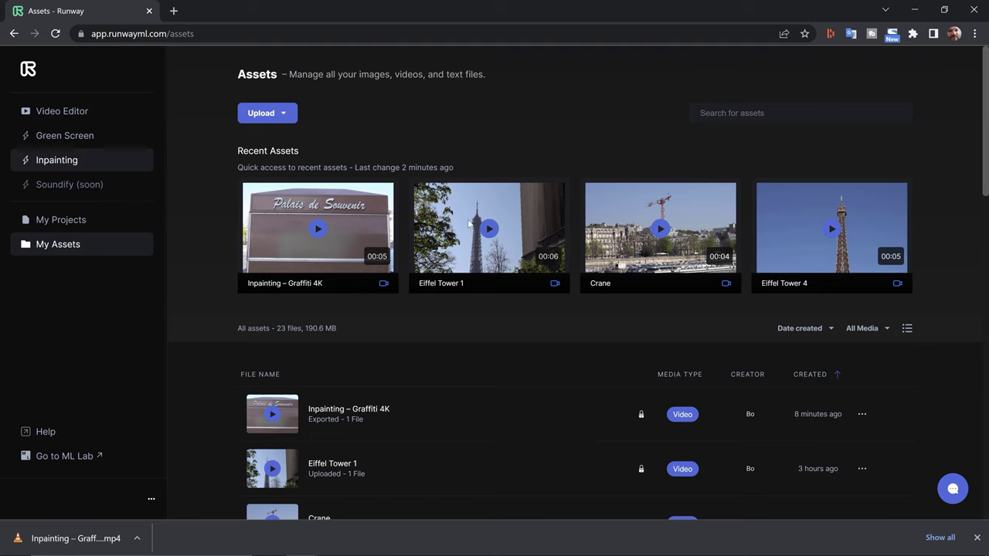
# Step: Start another Inpainting project and mask the arrow-shaped and V-shaped graffiti strokes
pyautogui.click(54, 161)
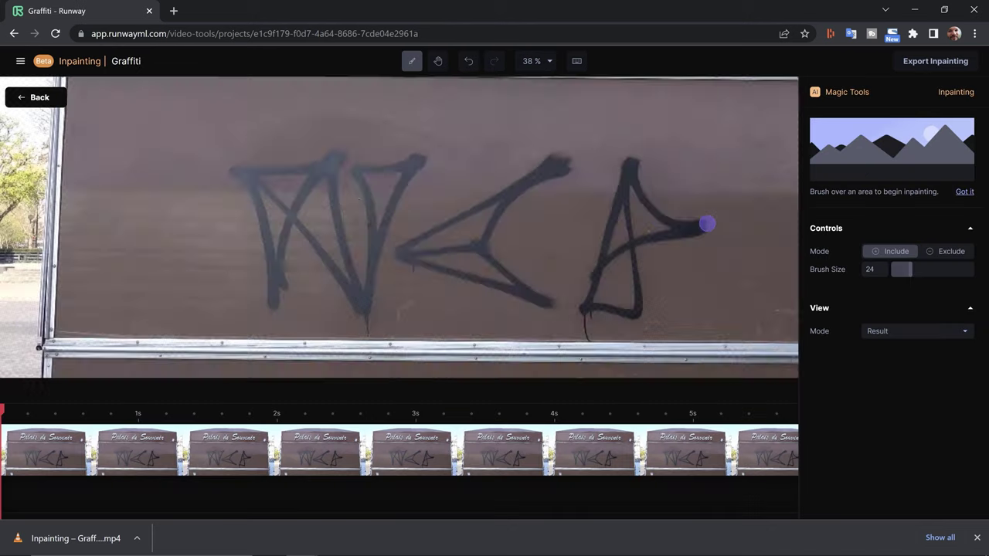
pyautogui.moveTo(706, 223)
pyautogui.mouseDown()
pyautogui.moveTo(655, 217)
pyautogui.moveTo(632, 160)
pyautogui.mouseUp()
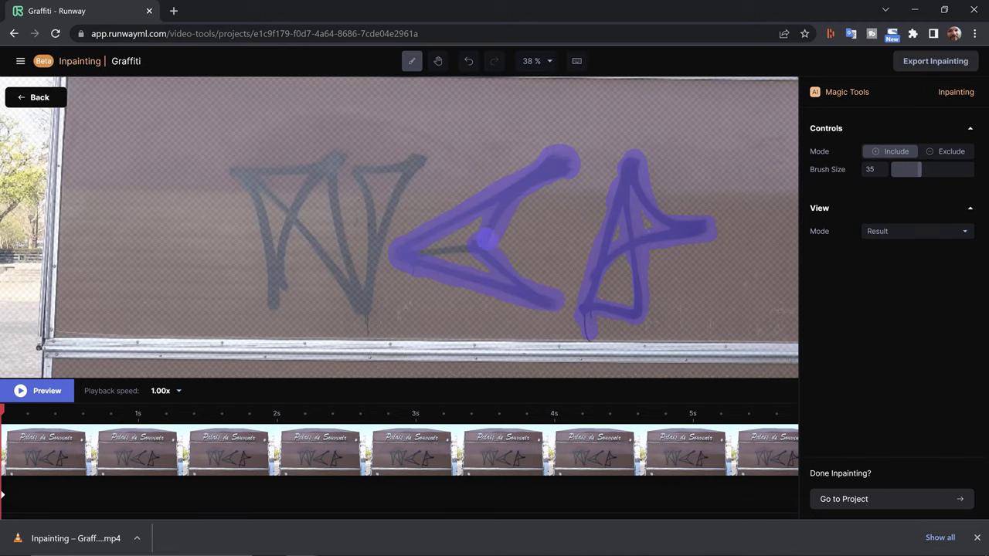
pyautogui.moveTo(486, 240); pyautogui.dragTo(457, 255)
pyautogui.moveTo(417, 160)
pyautogui.mouseDown()
pyautogui.moveTo(396, 207)
pyautogui.moveTo(366, 320)
pyautogui.moveTo(339, 218)
pyautogui.mouseUp()
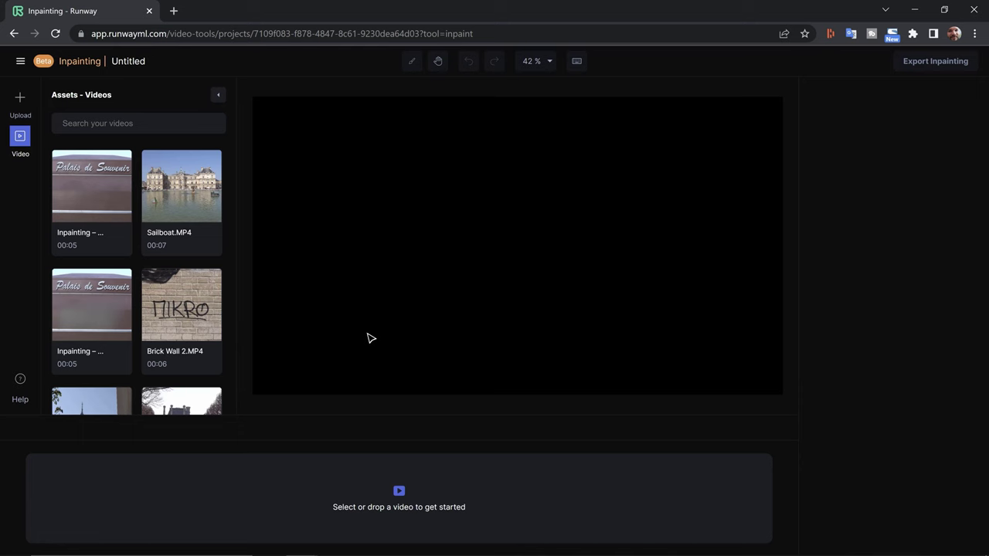
# Step: Load the Brick Wall 2 clip, mask the PIKRO graffiti and enlarge the brush to 79
pyautogui.moveTo(176, 305); pyautogui.dragTo(475, 247)
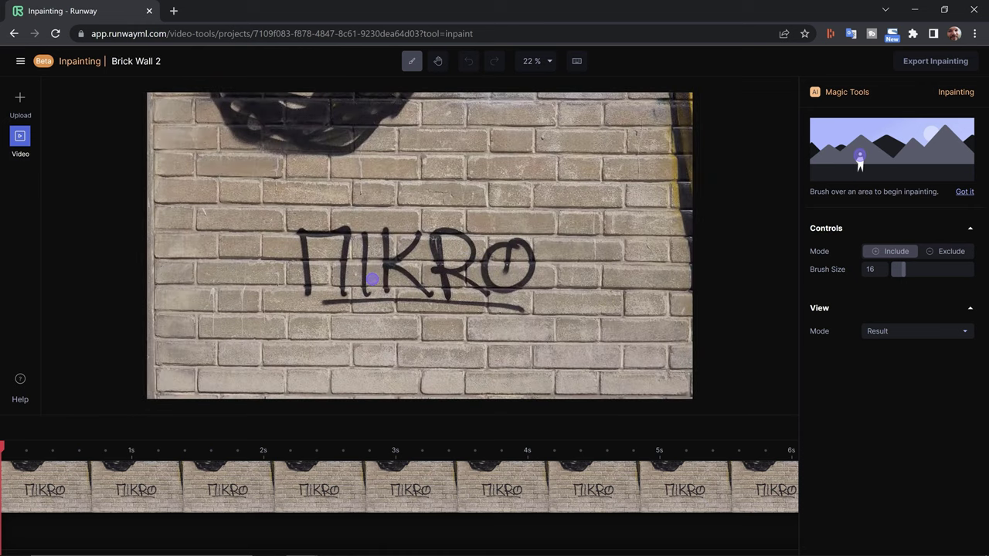
pyautogui.moveTo(306, 258); pyautogui.dragTo(306, 290)
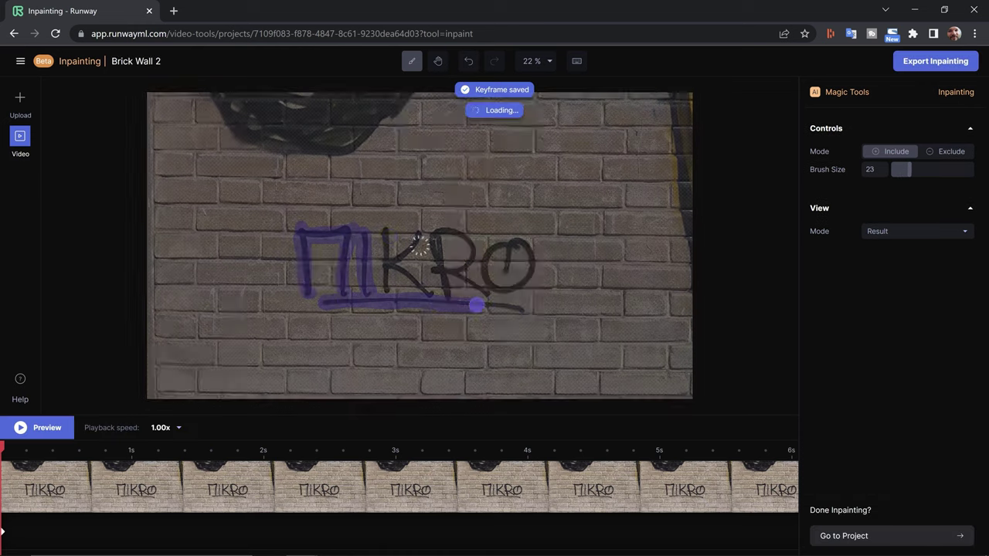
pyautogui.moveTo(403, 231); pyautogui.dragTo(470, 309)
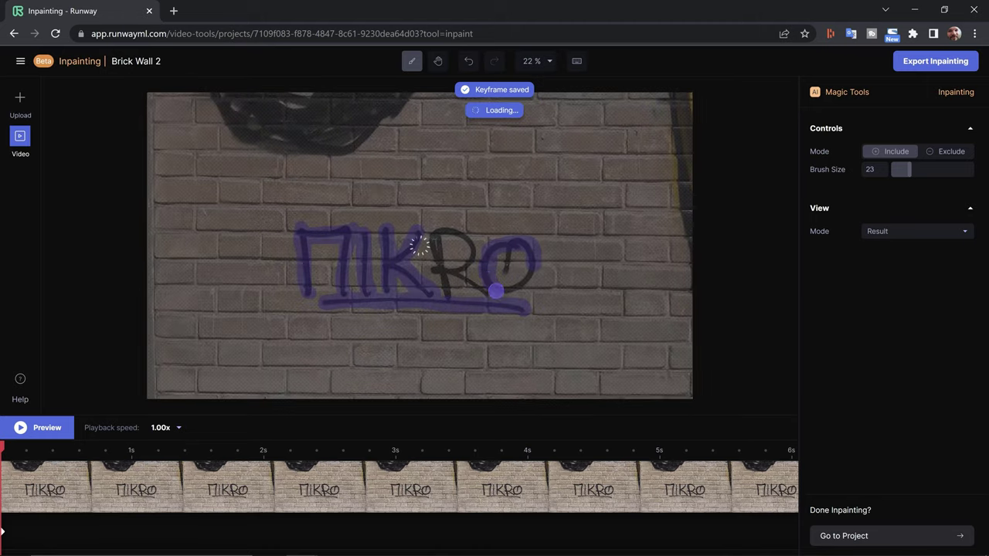
pyautogui.scroll(2, 508, 256)
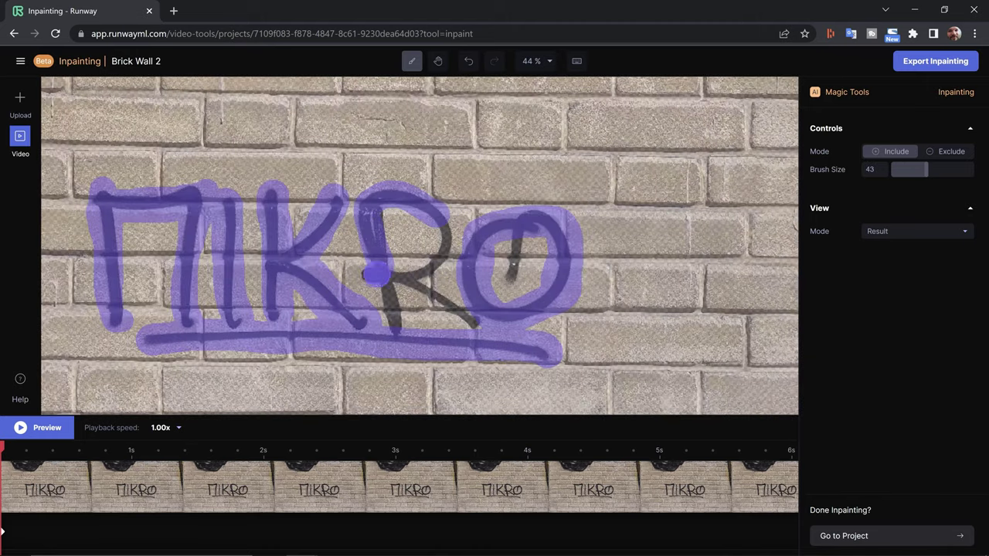
pyautogui.moveTo(379, 269); pyautogui.dragTo(461, 309)
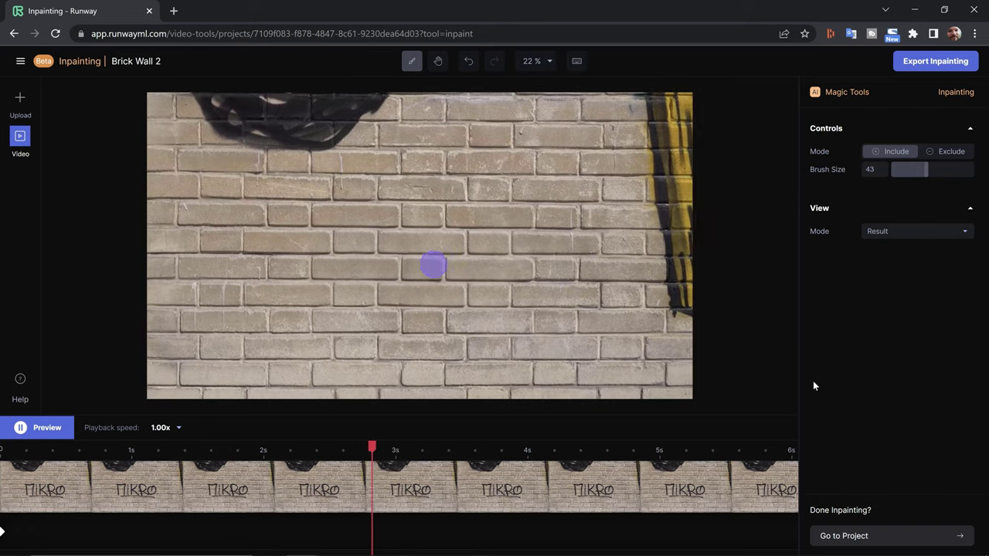
pyautogui.click(957, 169)
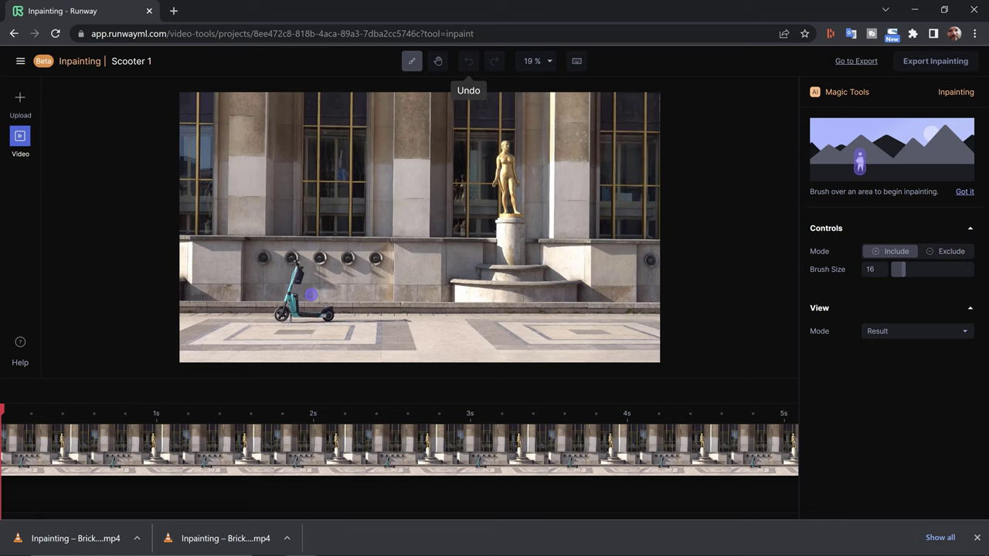
# Step: Zoom in on the scooter and mask its handlebar, stem and shadow for removal
pyautogui.scroll(4, 320, 304)
pyautogui.scroll(-2, 311, 302)
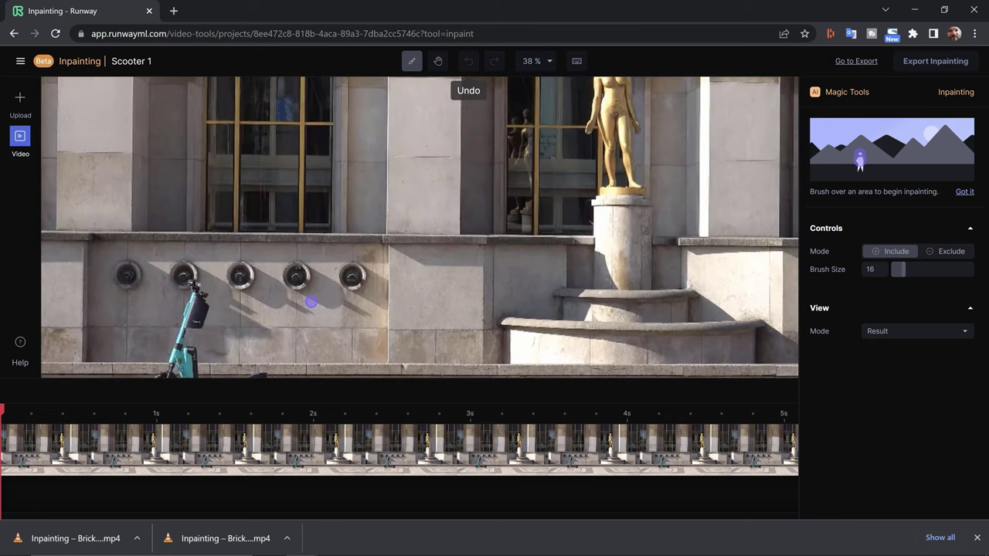
pyautogui.press('h')
pyautogui.moveTo(296, 329)
pyautogui.mouseDown()
pyautogui.moveTo(344, 265)
pyautogui.moveTo(393, 247)
pyautogui.moveTo(316, 306)
pyautogui.moveTo(267, 369)
pyautogui.mouseUp()
pyautogui.moveTo(463, 234); pyautogui.dragTo(479, 203)
pyautogui.moveTo(433, 301); pyautogui.dragTo(486, 224)
pyautogui.press('b')
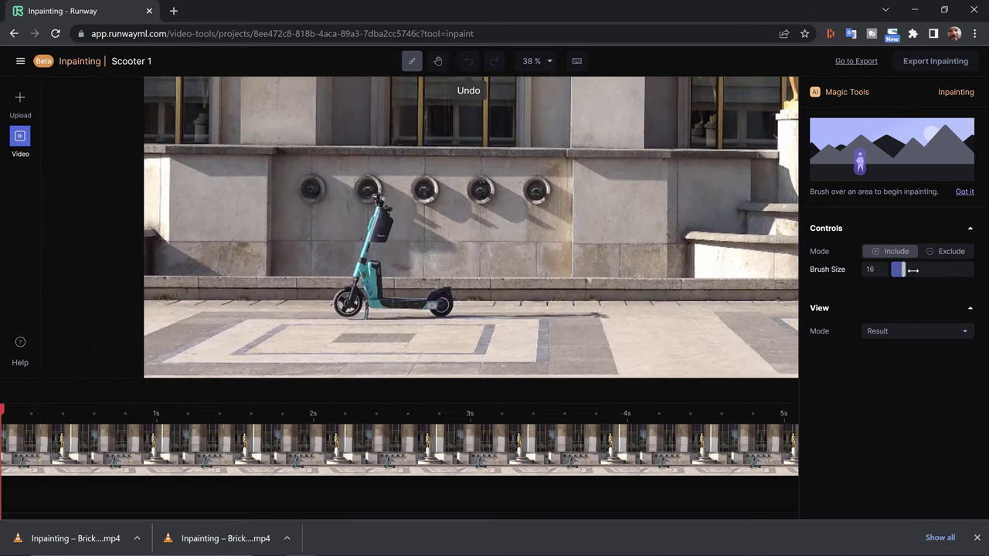
pyautogui.moveTo(376, 193); pyautogui.dragTo(391, 214)
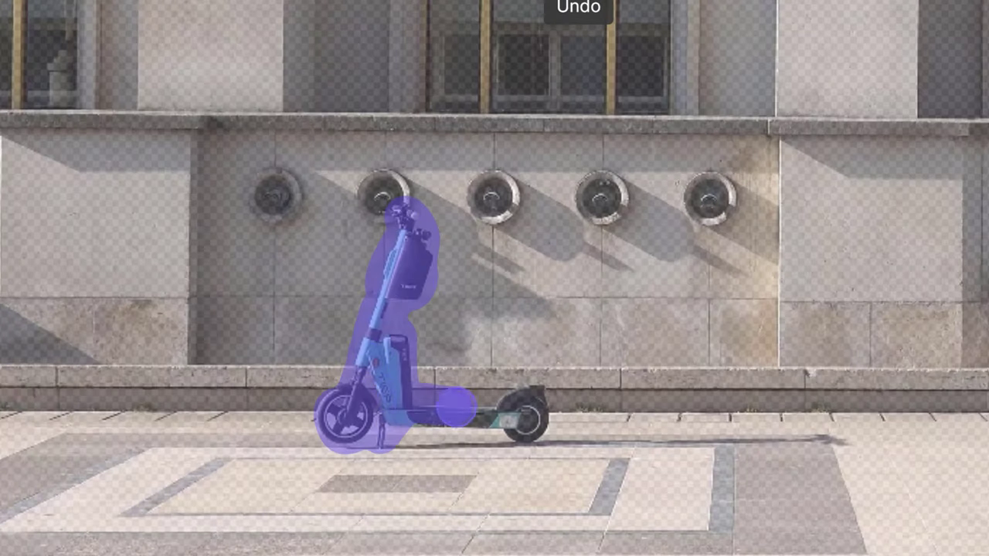
pyautogui.moveTo(532, 423)
pyautogui.mouseDown()
pyautogui.moveTo(394, 443)
pyautogui.moveTo(848, 439)
pyautogui.mouseUp()
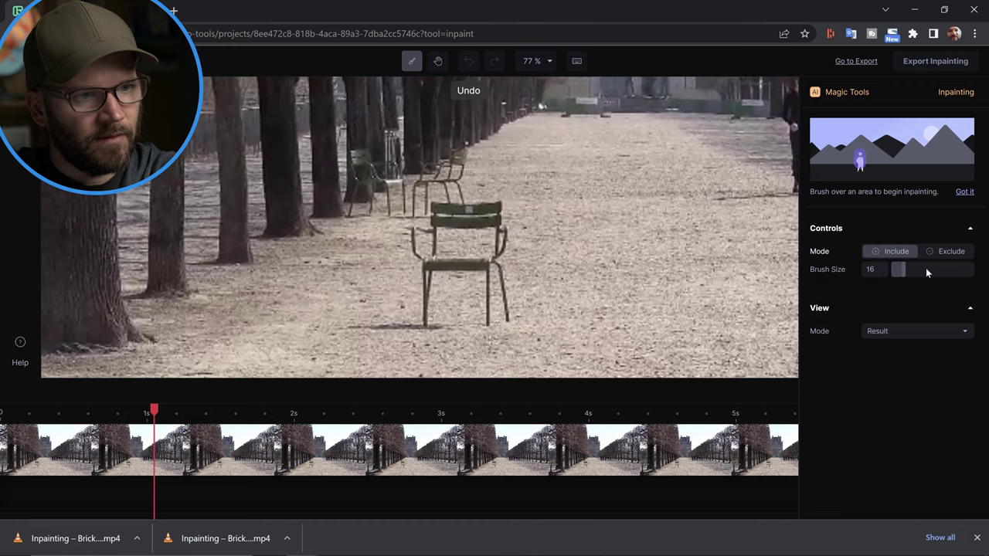
# Step: Widen the brush to 43 and mask the green chair's legs, then pan toward the walkers
pyautogui.moveTo(921, 270); pyautogui.dragTo(926, 269)
pyautogui.moveTo(504, 310); pyautogui.dragTo(498, 245)
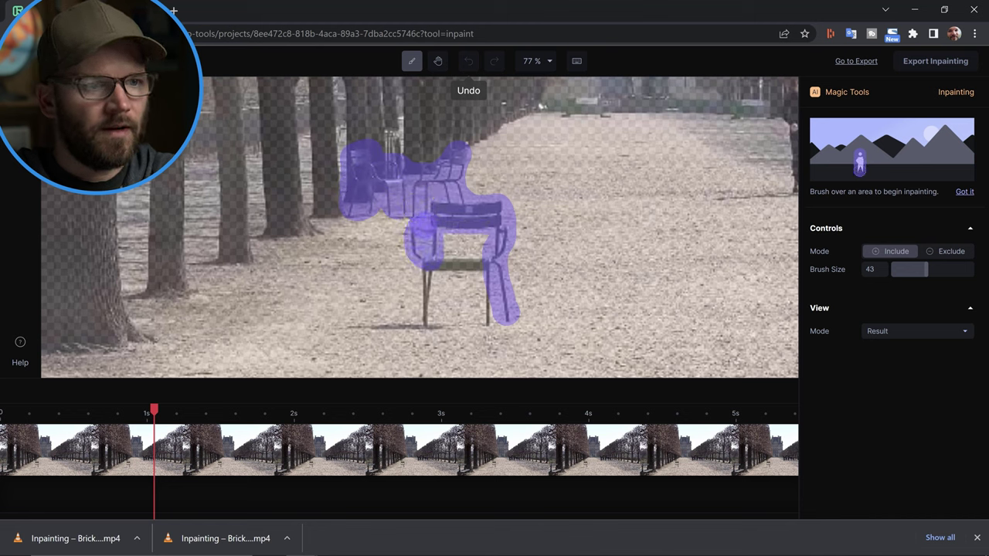
pyautogui.moveTo(422, 232); pyautogui.dragTo(426, 313)
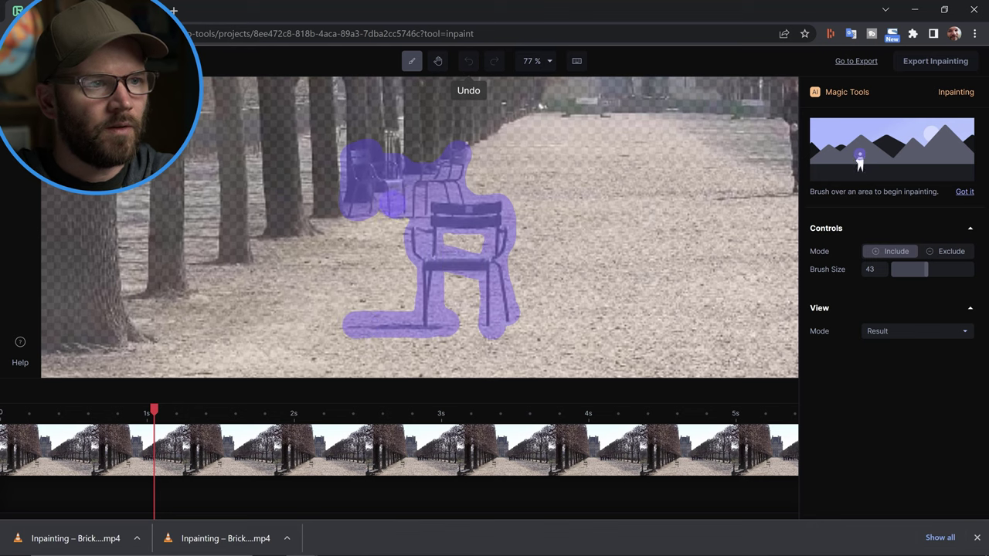
pyautogui.click(400, 204)
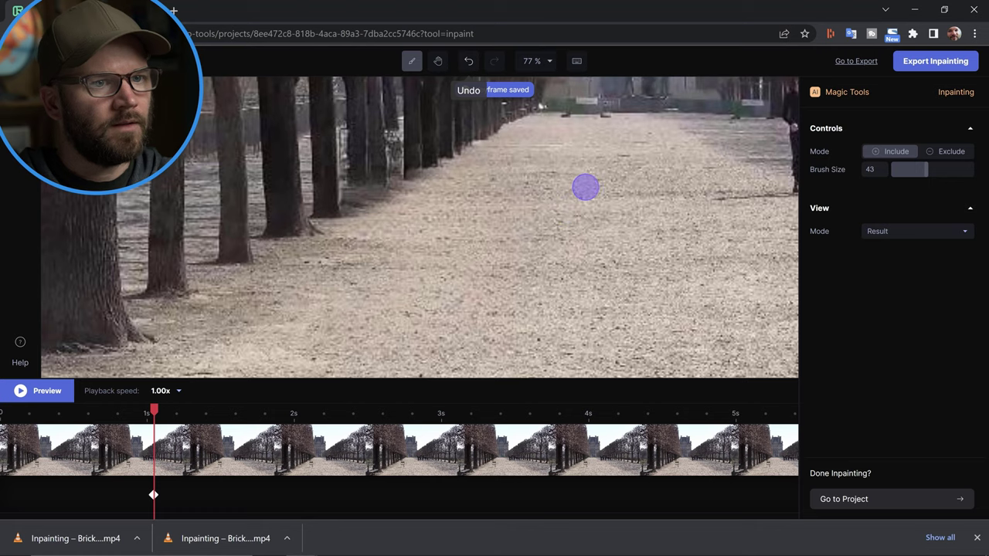
pyautogui.press('h')
pyautogui.moveTo(616, 178)
pyautogui.mouseDown()
pyautogui.moveTo(508, 260)
pyautogui.moveTo(539, 207)
pyautogui.moveTo(372, 221)
pyautogui.moveTo(317, 248)
pyautogui.moveTo(238, 248)
pyautogui.mouseUp()
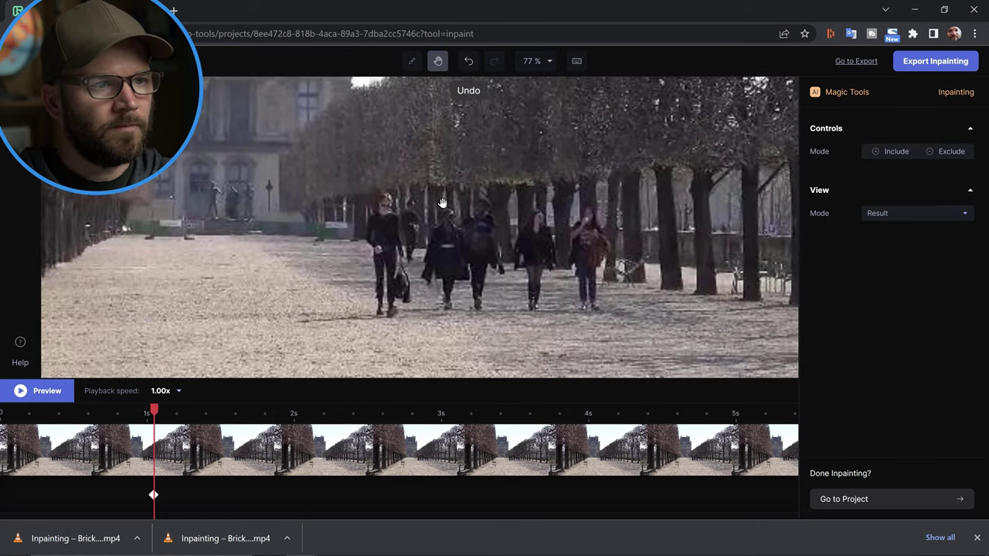
# Step: Brush a mask over all five walkers on the tree-lined path and the ground beneath them
pyautogui.press('b')
pyautogui.moveTo(302, 319)
pyautogui.mouseDown()
pyautogui.moveTo(392, 314)
pyautogui.moveTo(375, 281)
pyautogui.moveTo(377, 213)
pyautogui.moveTo(402, 293)
pyautogui.mouseUp()
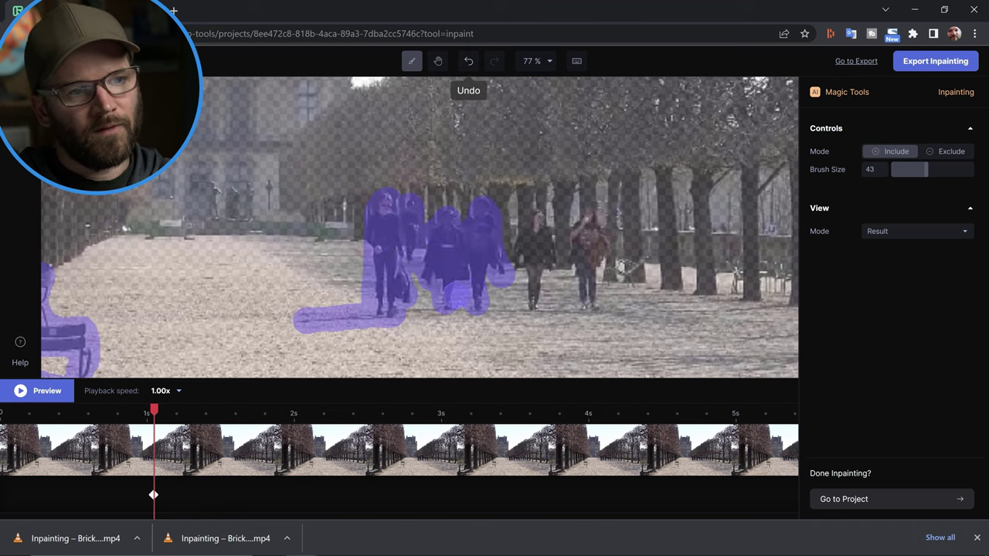
pyautogui.moveTo(457, 290); pyautogui.dragTo(423, 308)
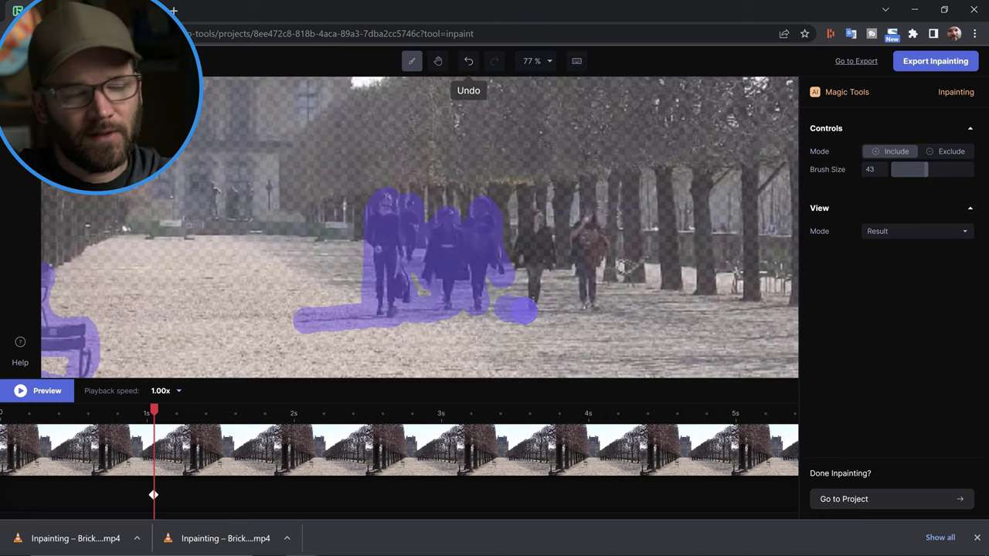
pyautogui.moveTo(502, 310)
pyautogui.mouseDown()
pyautogui.moveTo(524, 255)
pyautogui.moveTo(549, 256)
pyautogui.mouseUp()
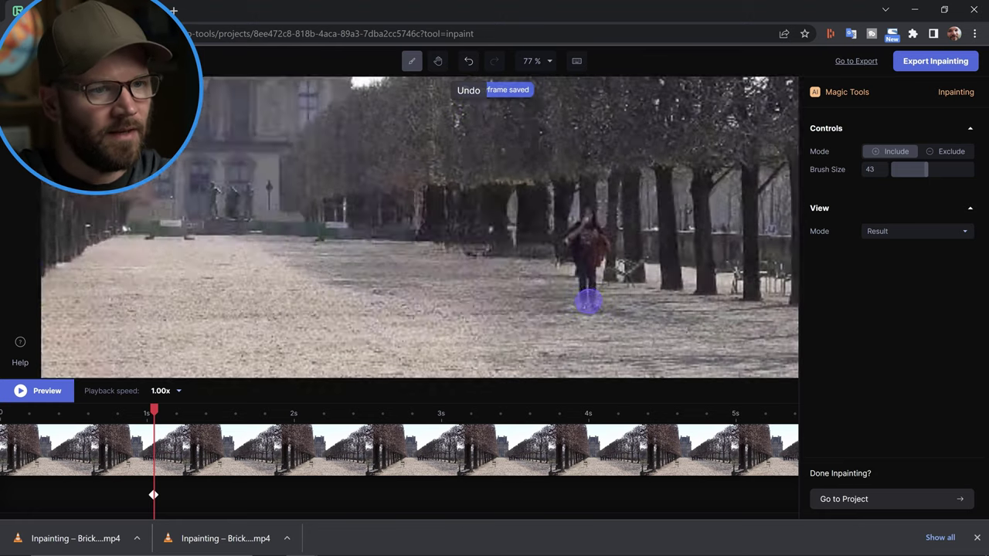
pyautogui.moveTo(585, 305); pyautogui.dragTo(580, 260)
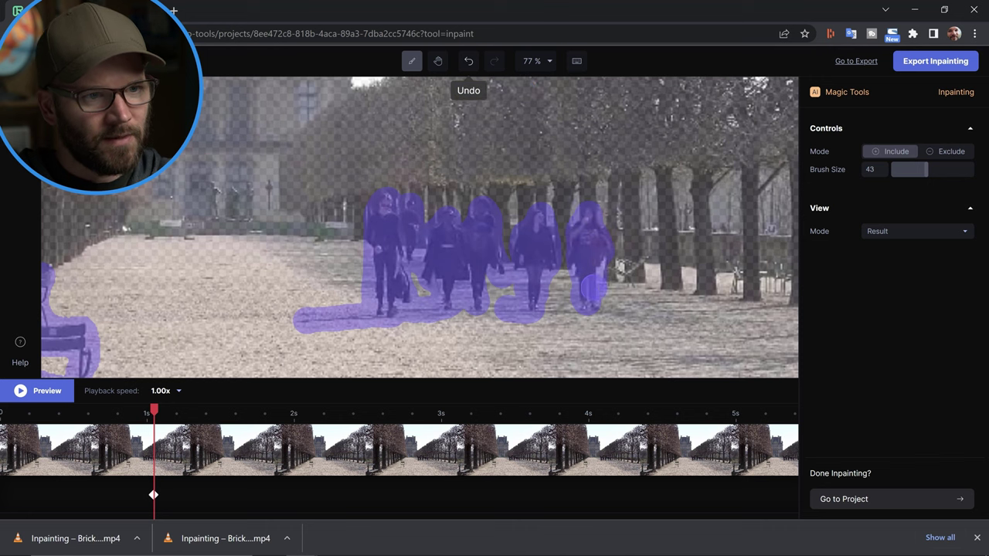
pyautogui.moveTo(593, 230); pyautogui.dragTo(595, 232)
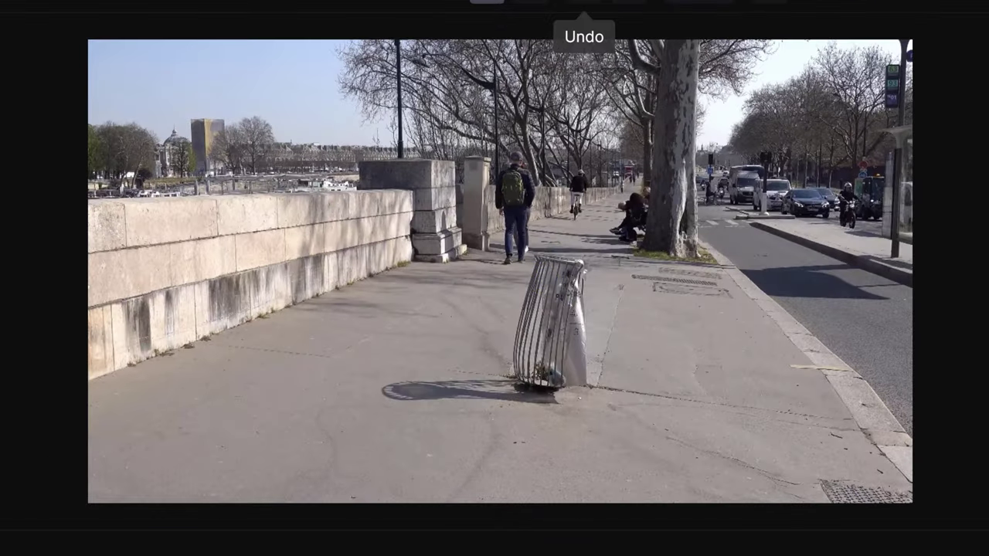
# Step: Mask the tilted wire litter bin and its shadow on the riverside pavement
pyautogui.moveTo(391, 389)
pyautogui.mouseDown()
pyautogui.moveTo(498, 387)
pyautogui.moveTo(520, 370)
pyautogui.moveTo(544, 269)
pyautogui.moveTo(573, 264)
pyautogui.moveTo(577, 370)
pyautogui.moveTo(552, 389)
pyautogui.moveTo(508, 388)
pyautogui.moveTo(544, 357)
pyautogui.mouseUp()
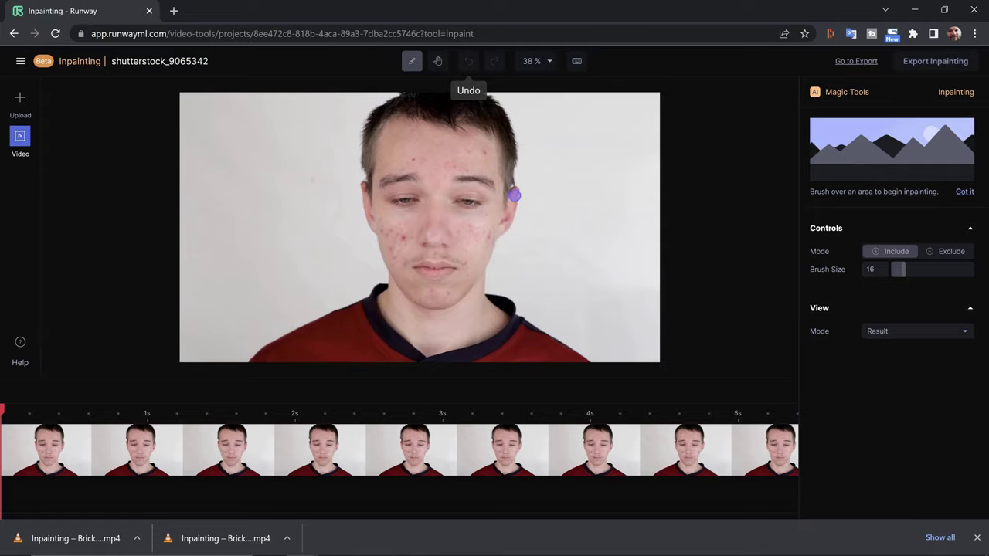
# Step: Zoom in to 155% and mask a forehead pimple, reloading the editor once, then Zoom to Fit
pyautogui.scroll(3, 449, 224)
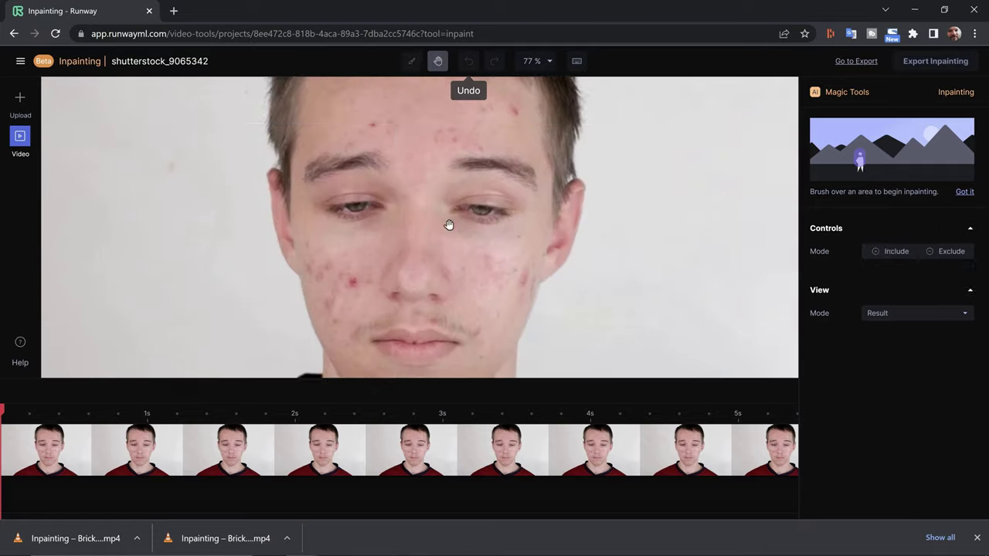
pyautogui.click(411, 61)
pyautogui.click(459, 159)
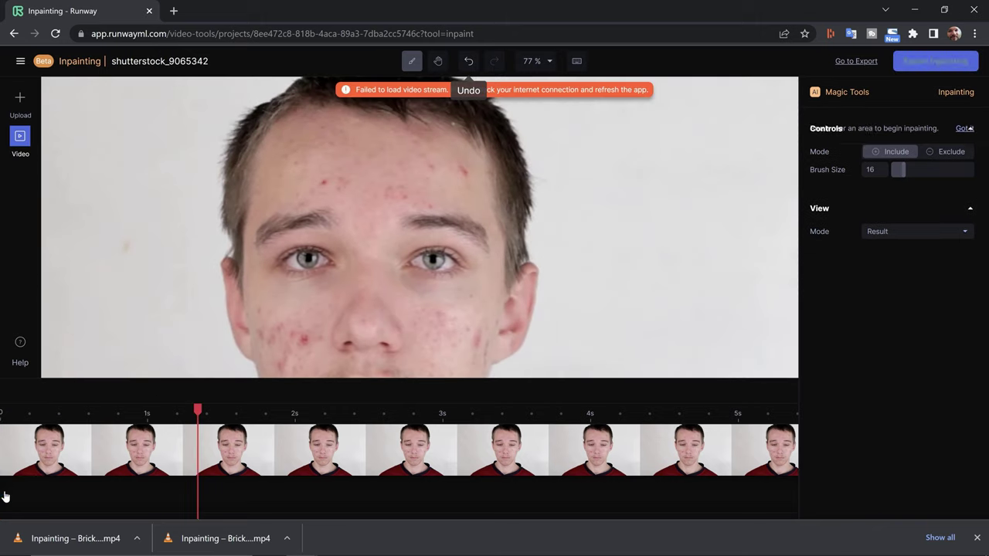
pyautogui.press('F5')
pyautogui.scroll(3, 577, 168)
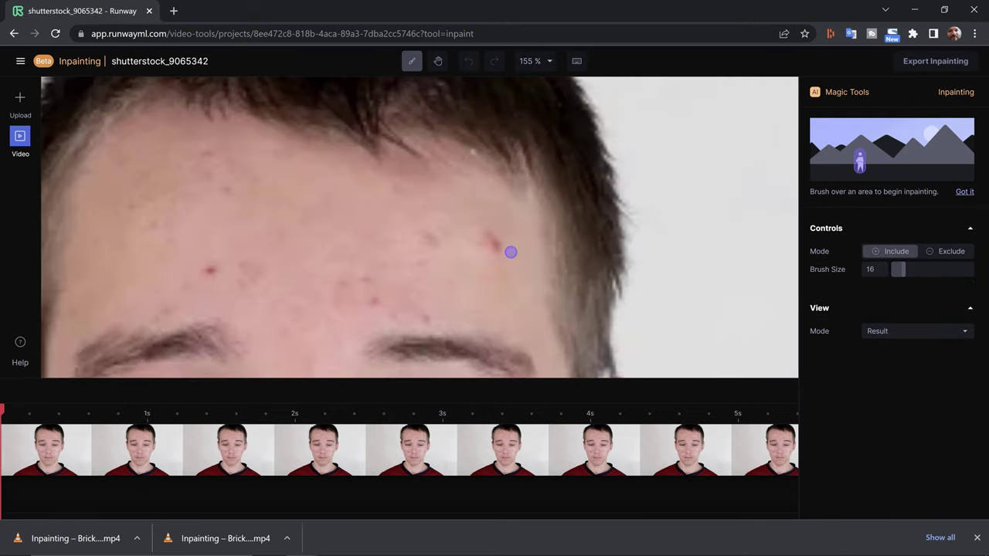
pyautogui.moveTo(507, 250); pyautogui.dragTo(498, 243)
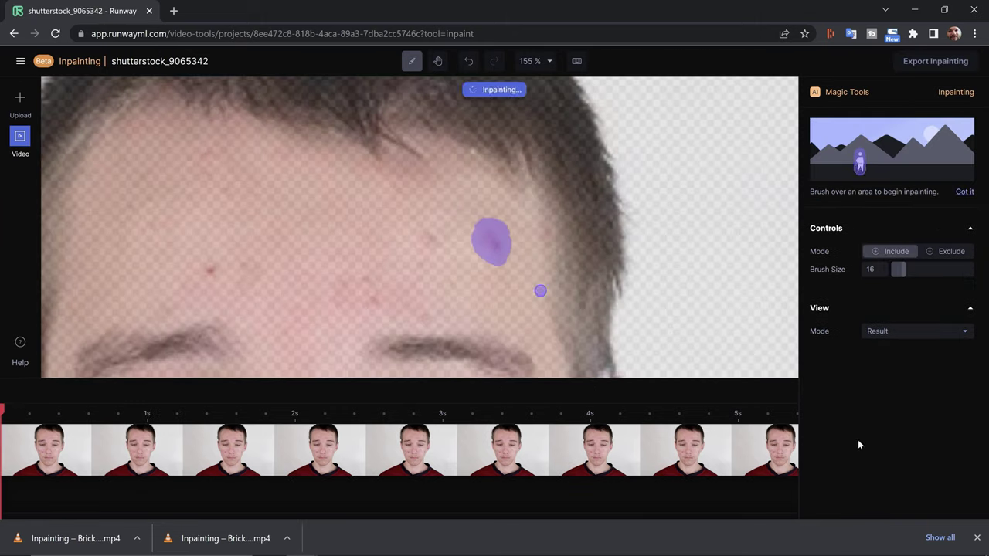
pyautogui.click(534, 61)
pyautogui.click(489, 190)
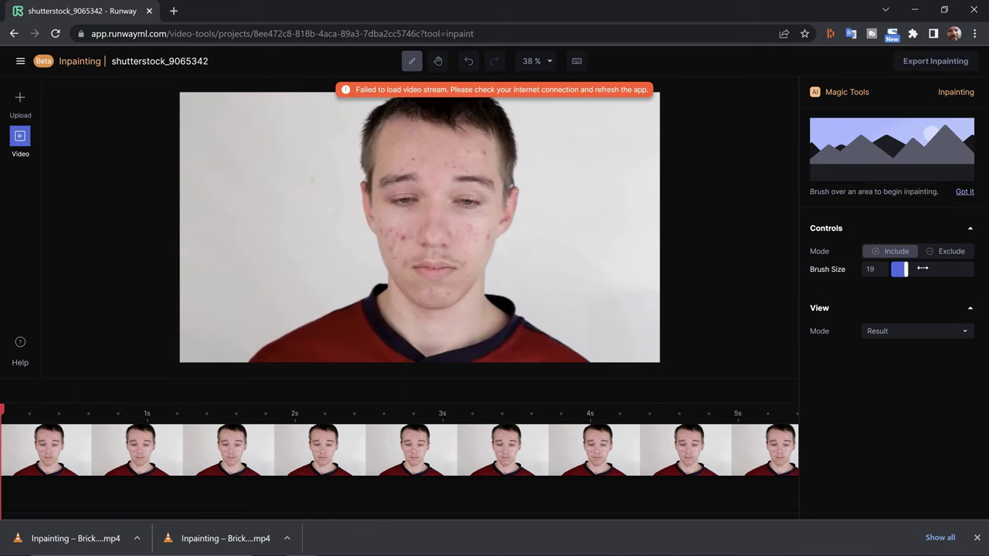